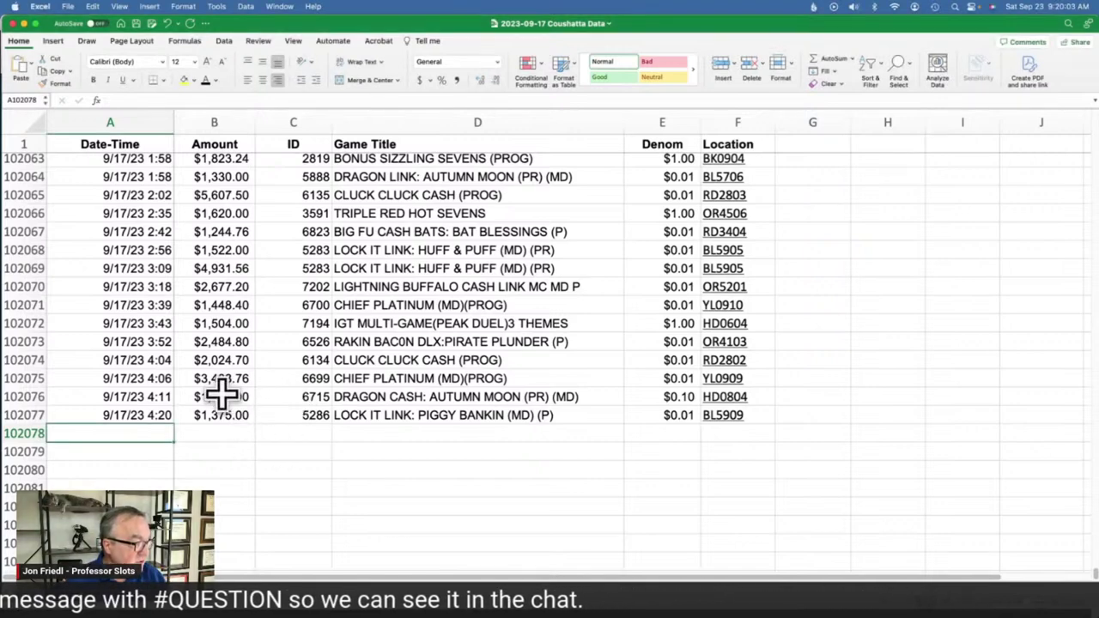
Highlight the last two jackpot amounts, and examine the final ZOLTAR: TRIPLE JACKPOT (P) rows on the sheet with the Truncated Amt column.
{"action": "left_click_drag", "start_coordinate": [220, 392], "coordinate": [221, 412]}
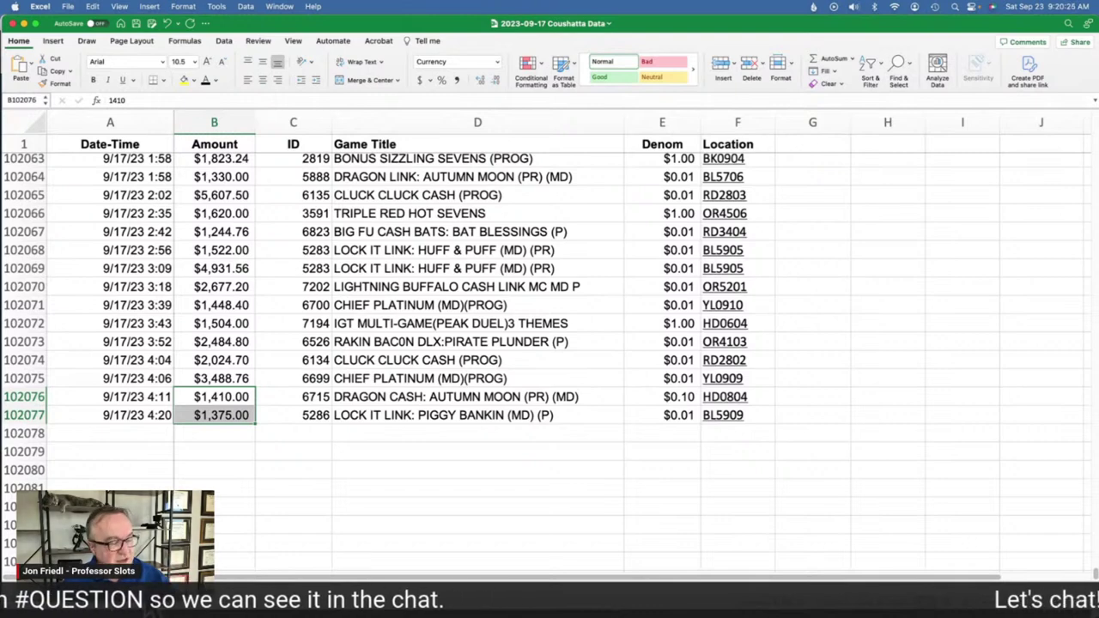
{"action": "key", "text": "ctrl+Page_Down"}
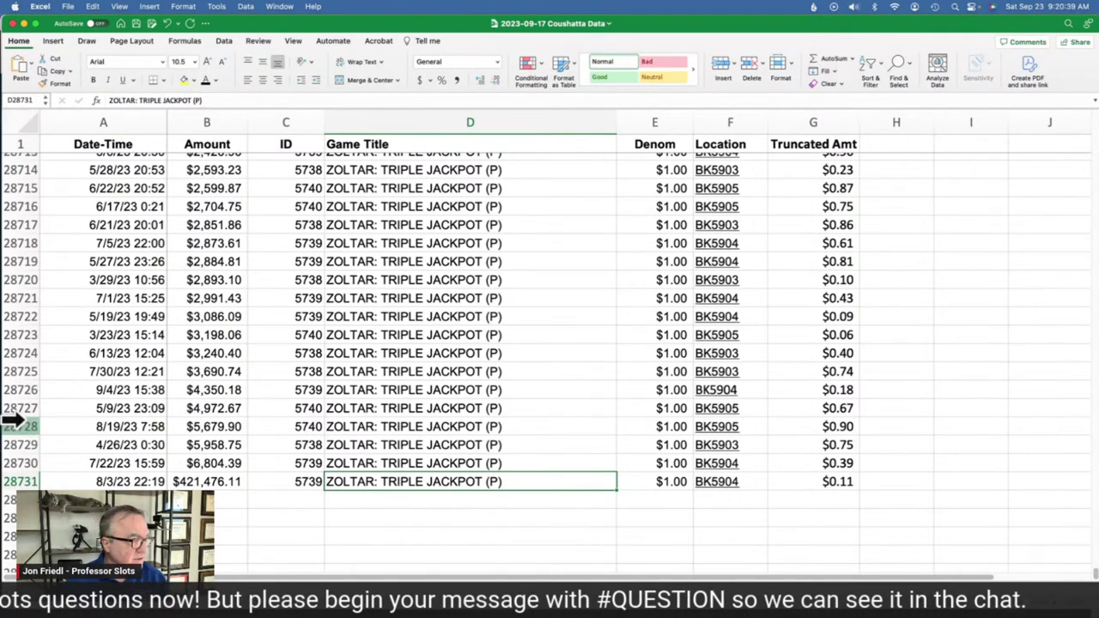
{"action": "scroll", "coordinate": [404, 375], "scroll_direction": "down", "scroll_amount": 2}
{"action": "left_click", "coordinate": [386, 312]}
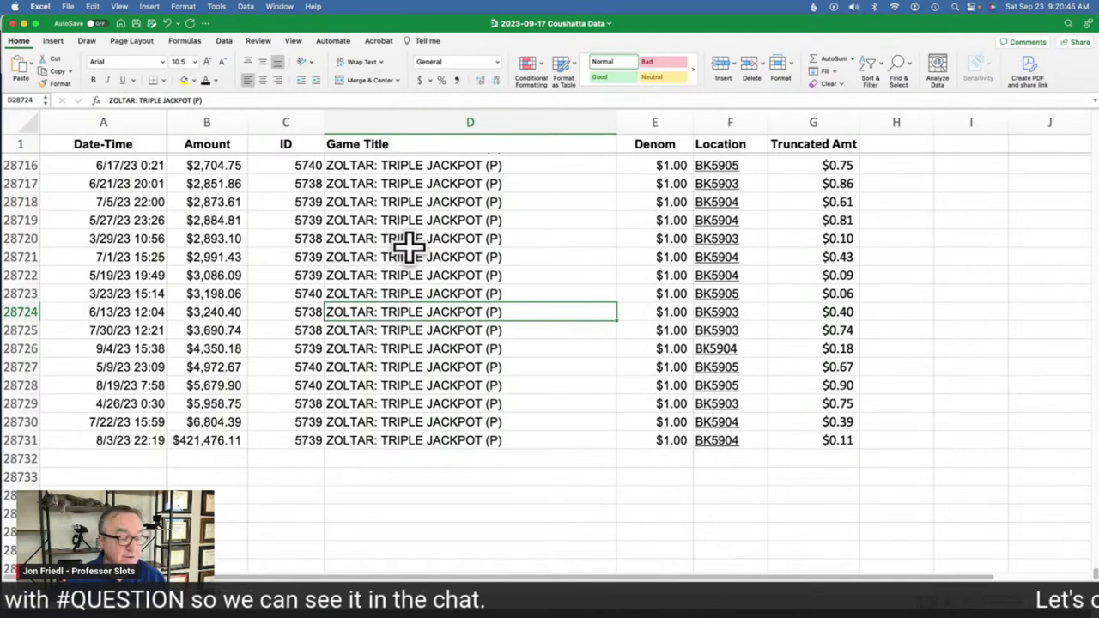
{"action": "scroll", "coordinate": [402, 335], "scroll_direction": "up", "scroll_amount": 3}
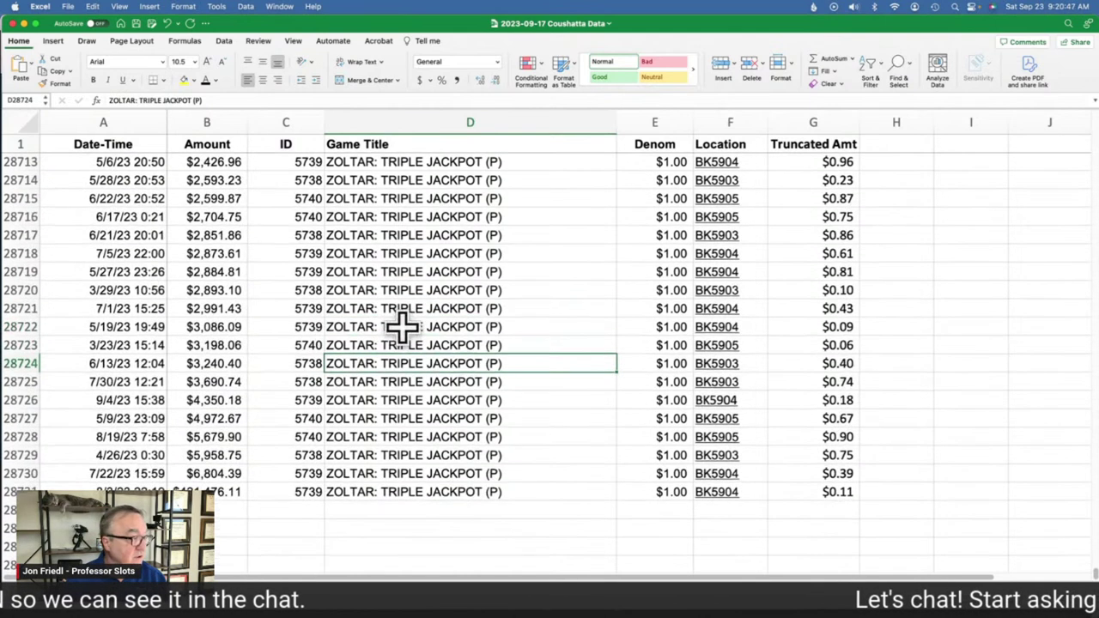
{"action": "scroll", "coordinate": [402, 318], "scroll_direction": "up", "scroll_amount": 2}
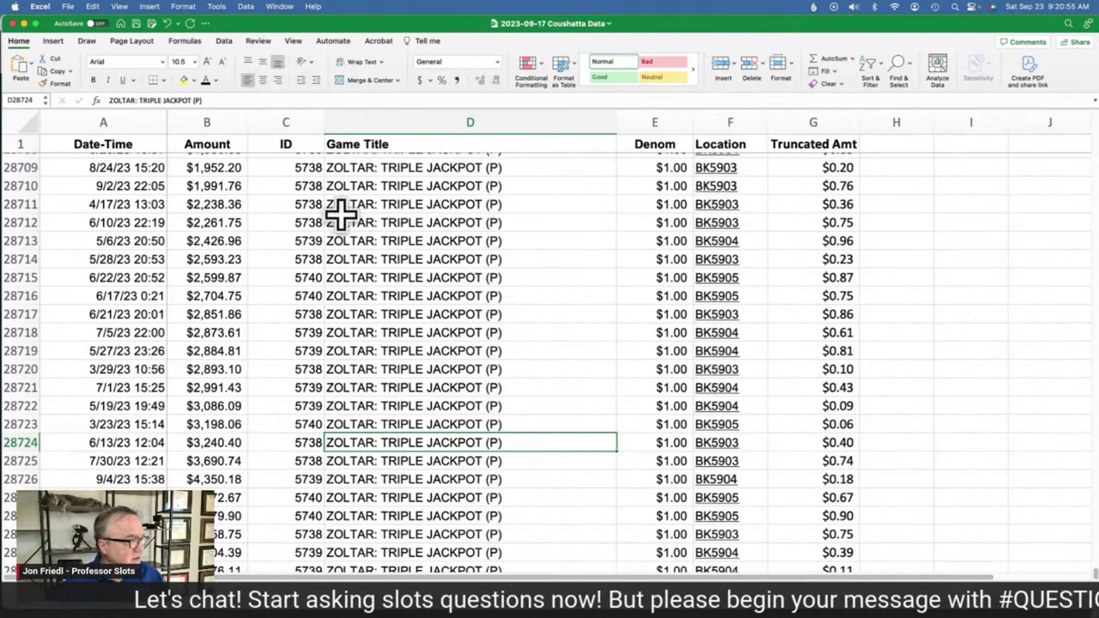
Select the whole jackpot table and remove the Game Title, Denom and Amount levels from its sort settings.
{"action": "left_click", "coordinate": [354, 243]}
{"action": "key", "text": "super+a"}
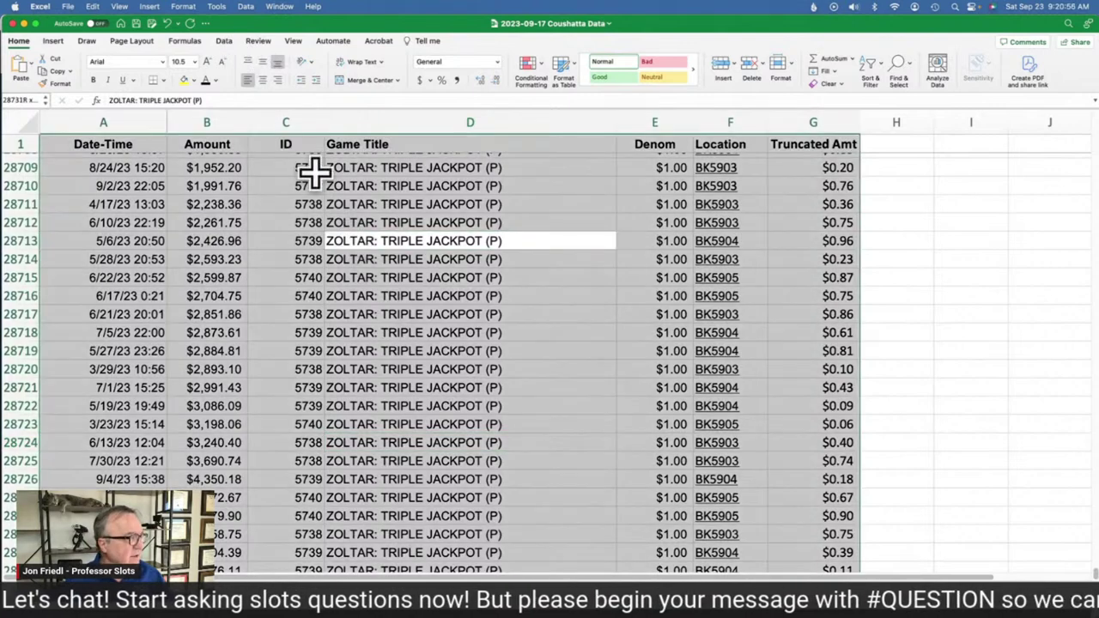
{"action": "left_click", "coordinate": [225, 41]}
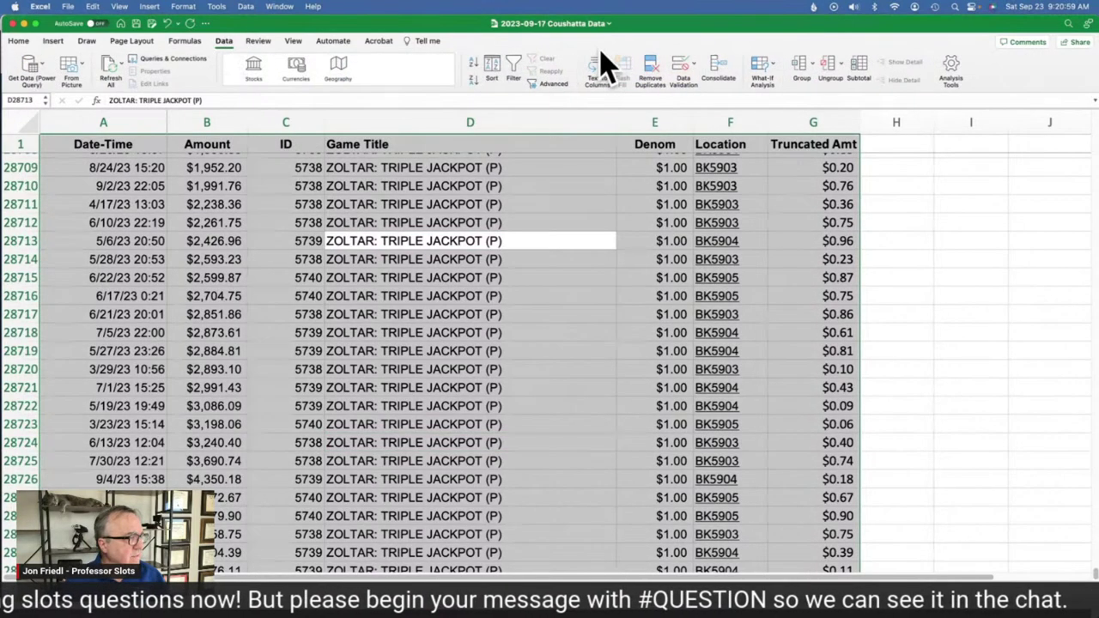
{"action": "left_click", "coordinate": [494, 68]}
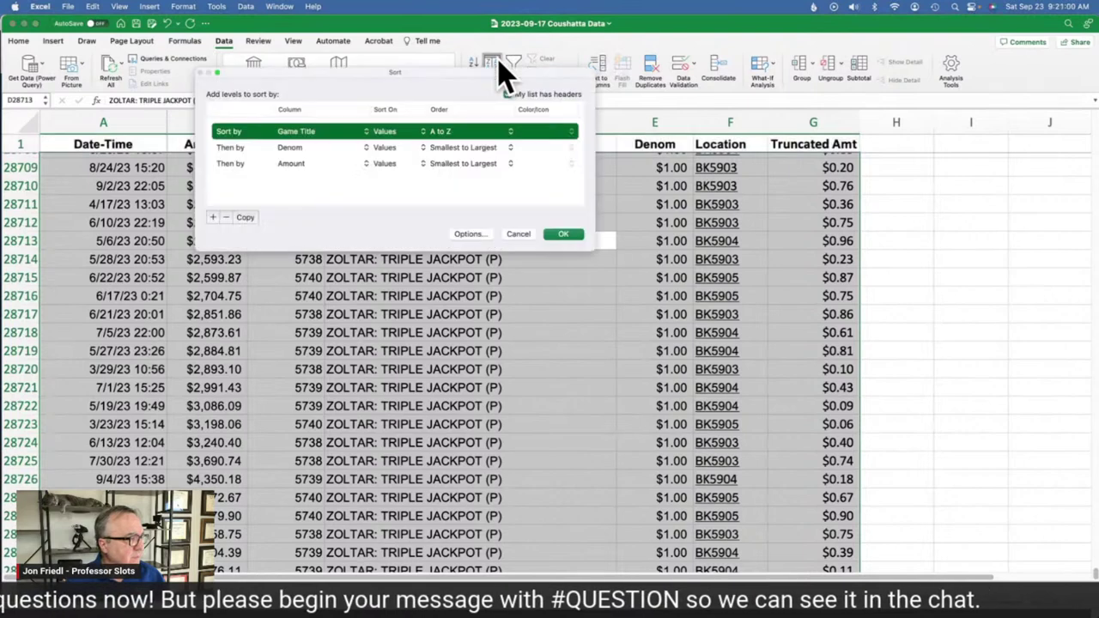
{"action": "left_click", "coordinate": [305, 148]}
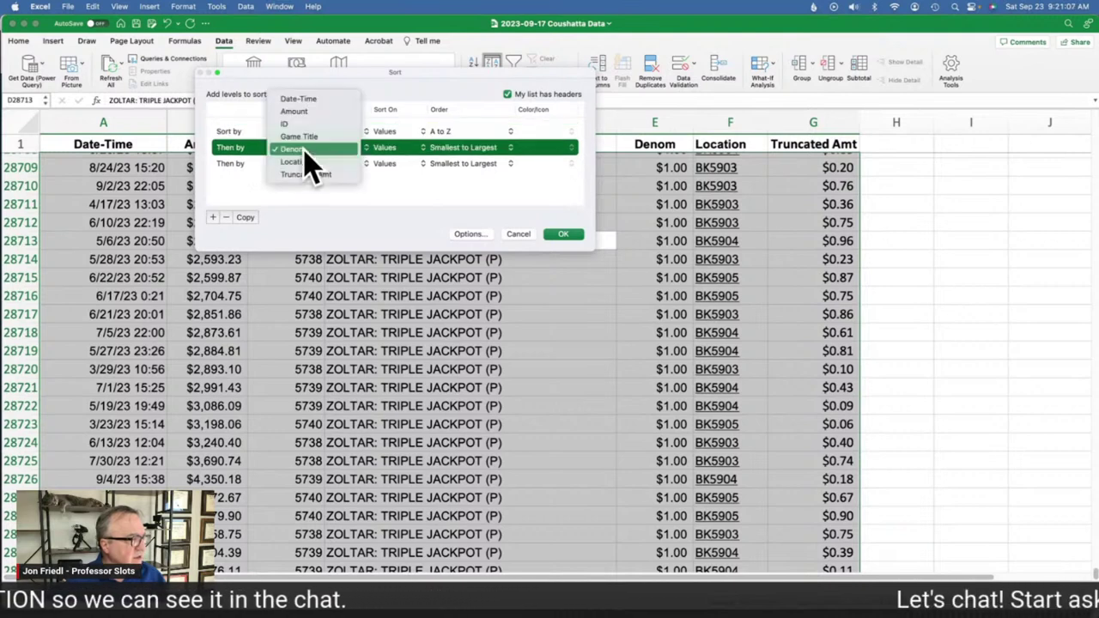
{"action": "left_click", "coordinate": [363, 228]}
{"action": "left_click", "coordinate": [226, 217]}
{"action": "left_click", "coordinate": [226, 217]}
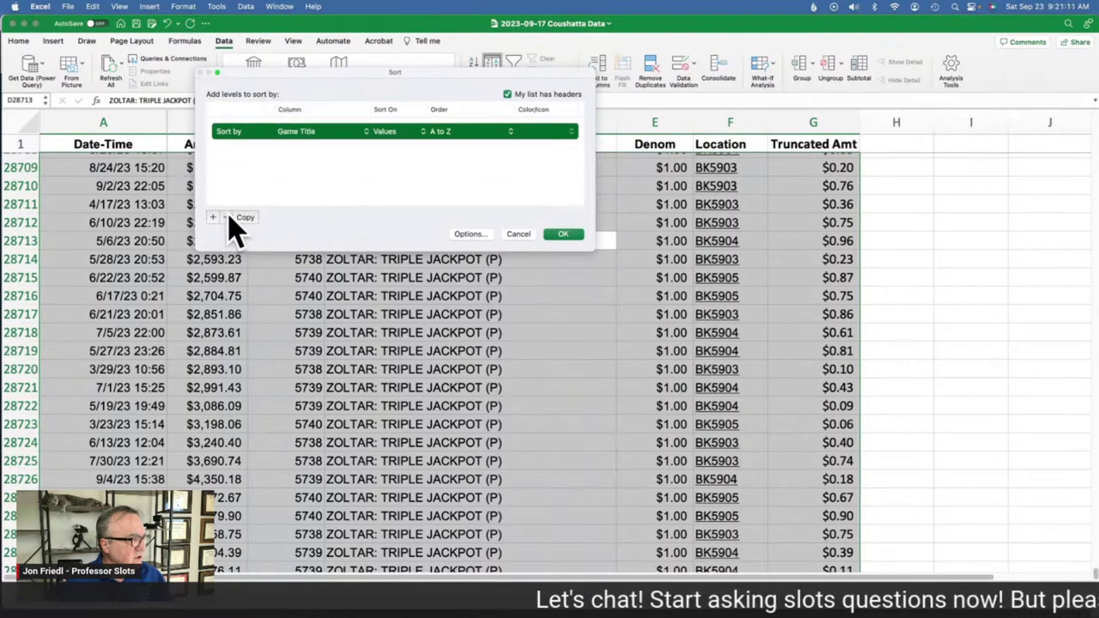
{"action": "left_click", "coordinate": [226, 217]}
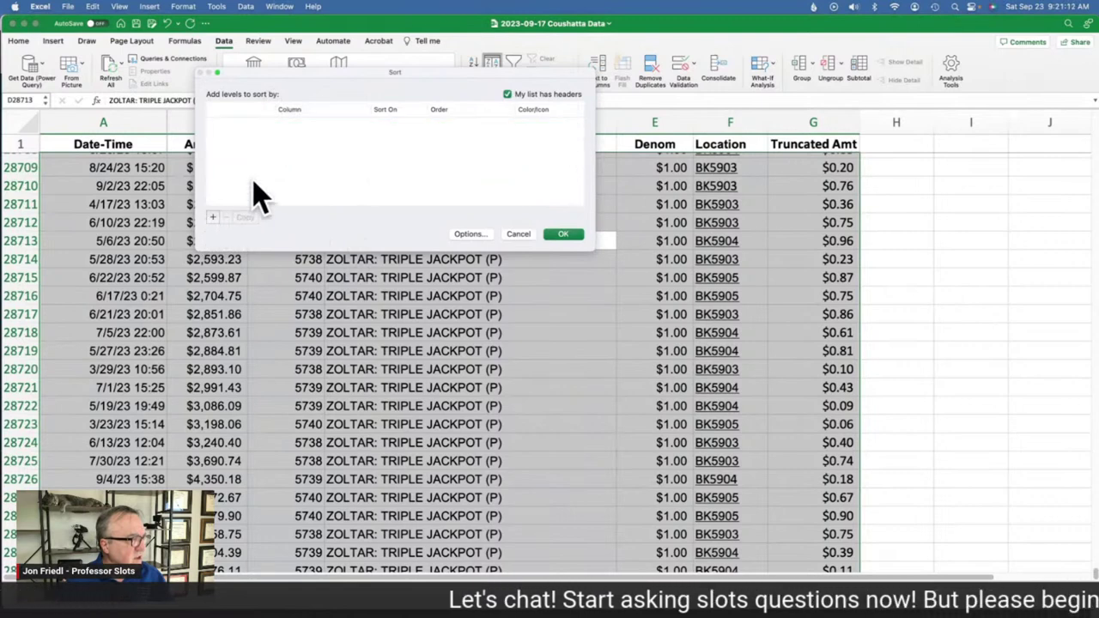
Sort the jackpot table by ID from smallest to largest, with Date-Time as the second sort level.
{"action": "left_click", "coordinate": [213, 217]}
{"action": "left_click", "coordinate": [295, 131]}
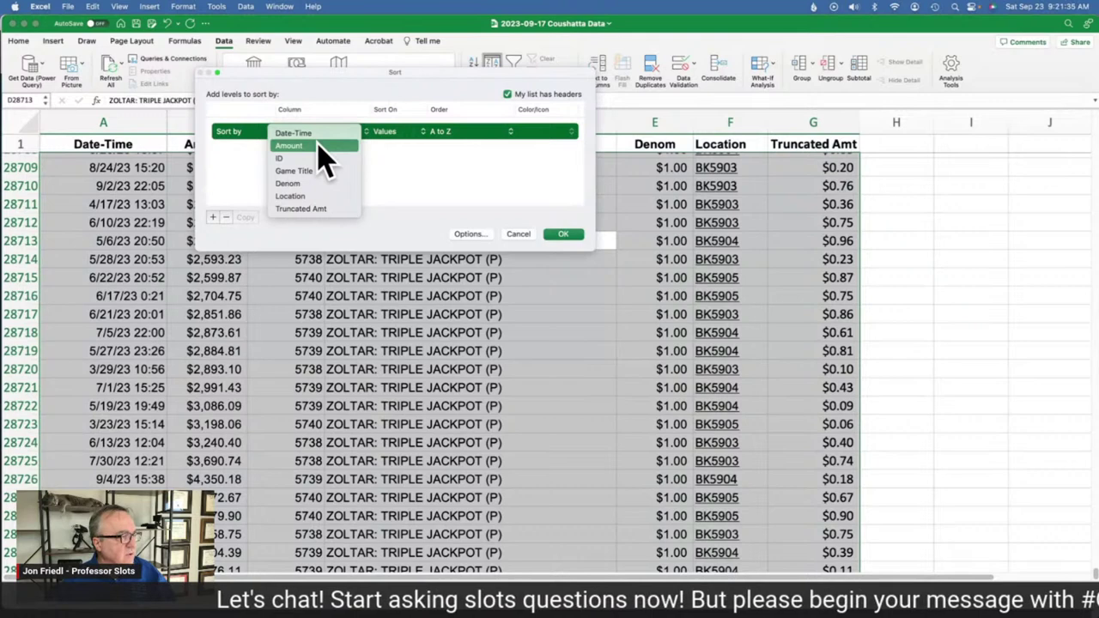
{"action": "left_click", "coordinate": [316, 158]}
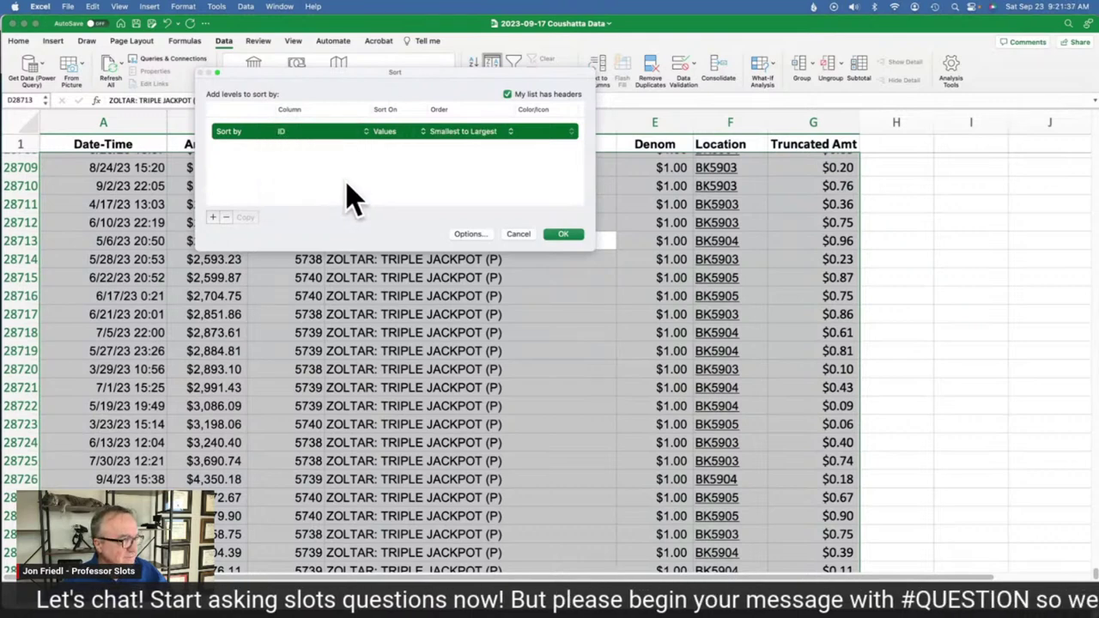
{"action": "left_click", "coordinate": [213, 218]}
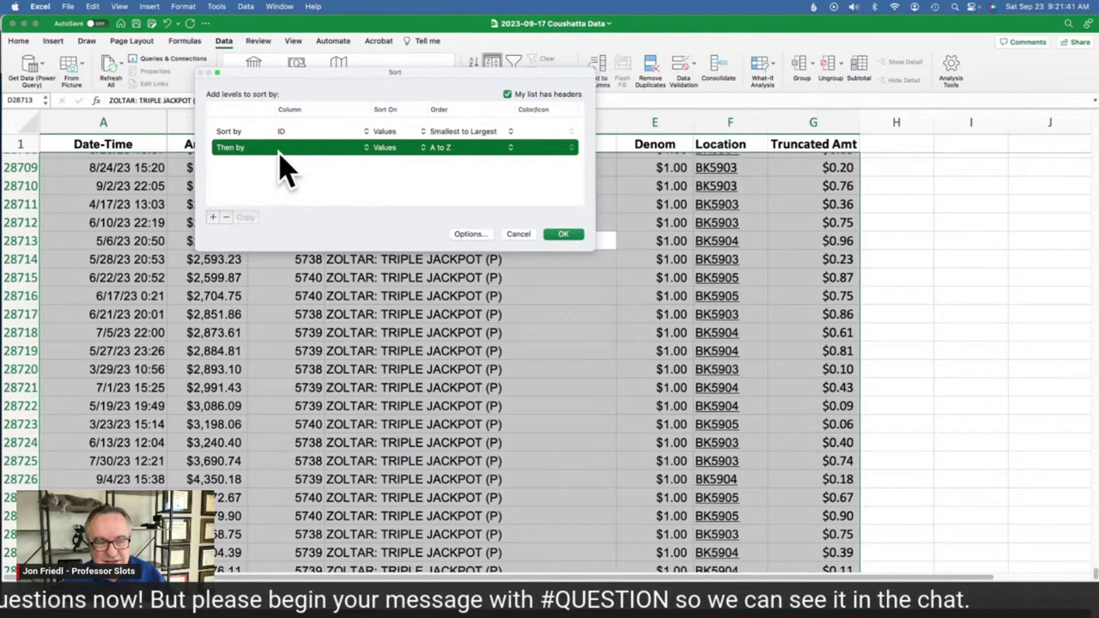
{"action": "left_click", "coordinate": [296, 152]}
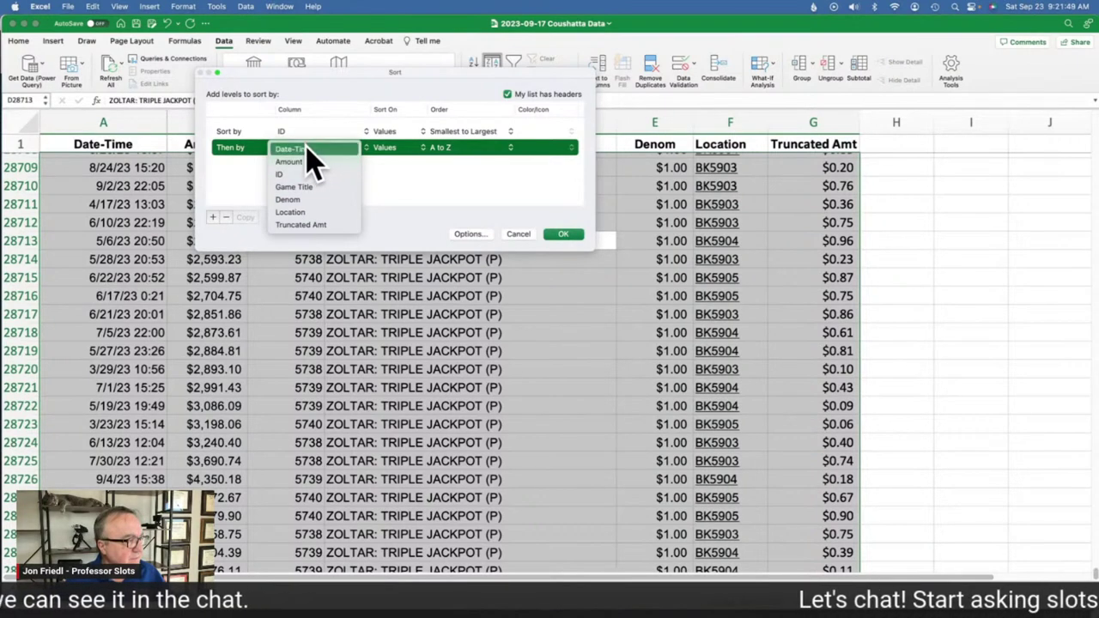
{"action": "left_click", "coordinate": [305, 148]}
{"action": "left_click", "coordinate": [560, 235]}
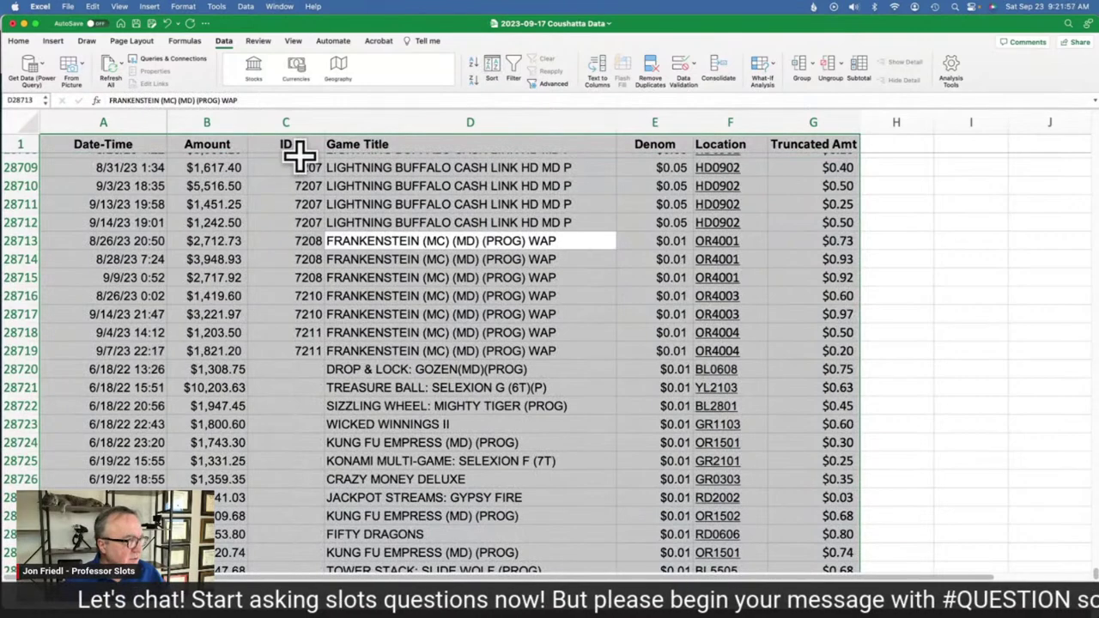
Find the machine 7202 rows, view location OR5201 on the casino's slot map through its link, and return to the workbook.
{"action": "scroll", "coordinate": [316, 240], "scroll_direction": "up", "scroll_amount": 5}
{"action": "scroll", "coordinate": [316, 243], "scroll_direction": "up", "scroll_amount": 10}
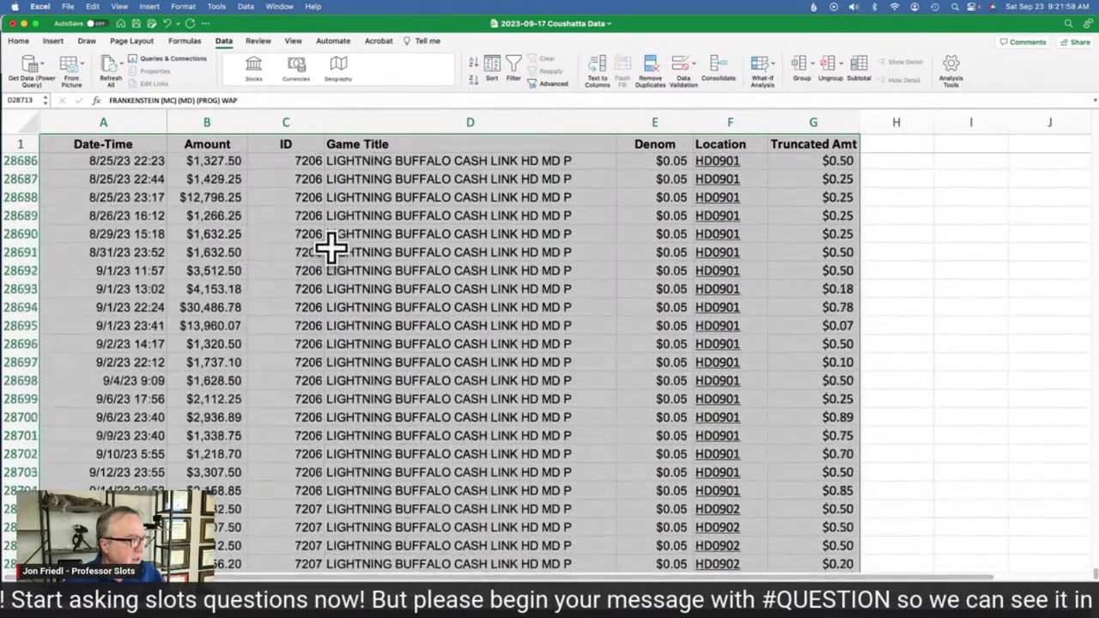
{"action": "left_click", "coordinate": [296, 229]}
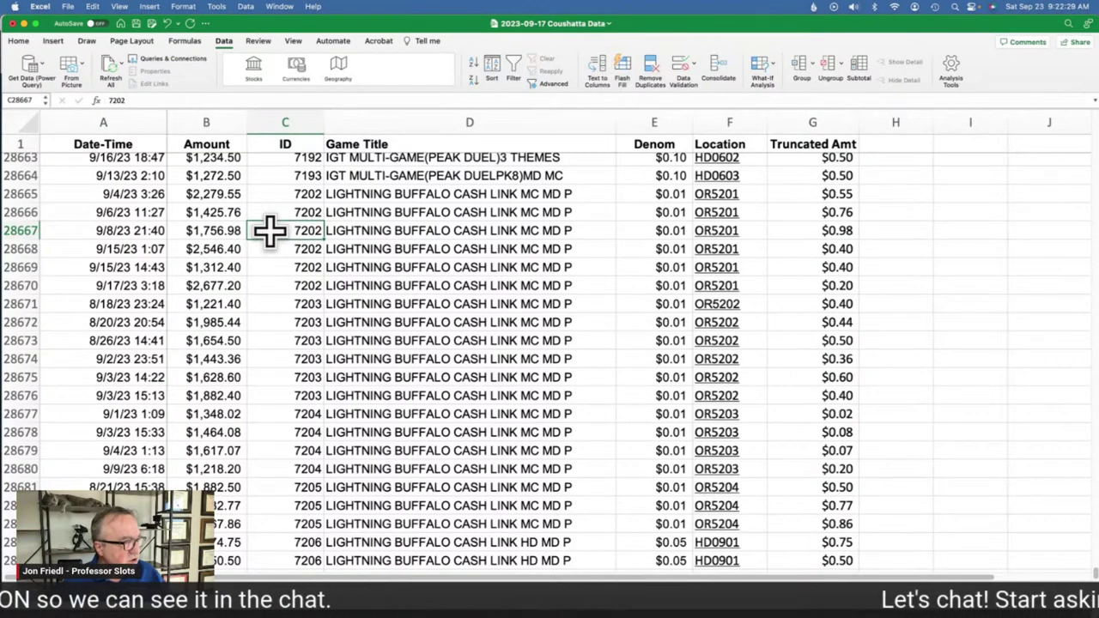
{"action": "left_click", "coordinate": [726, 235]}
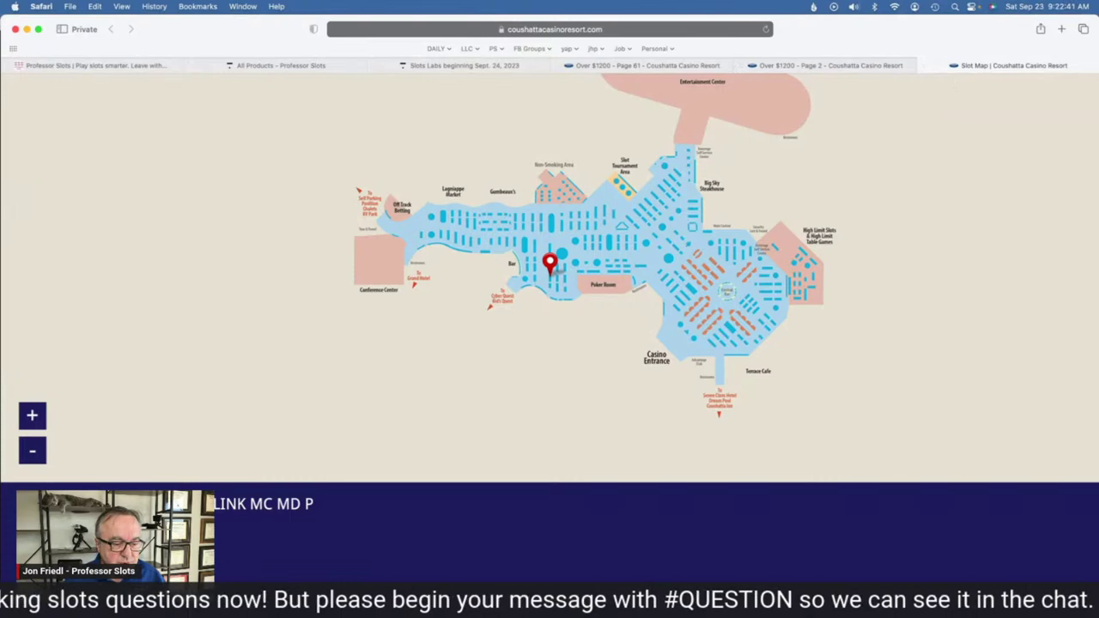
{"action": "key", "text": "super+Tab"}
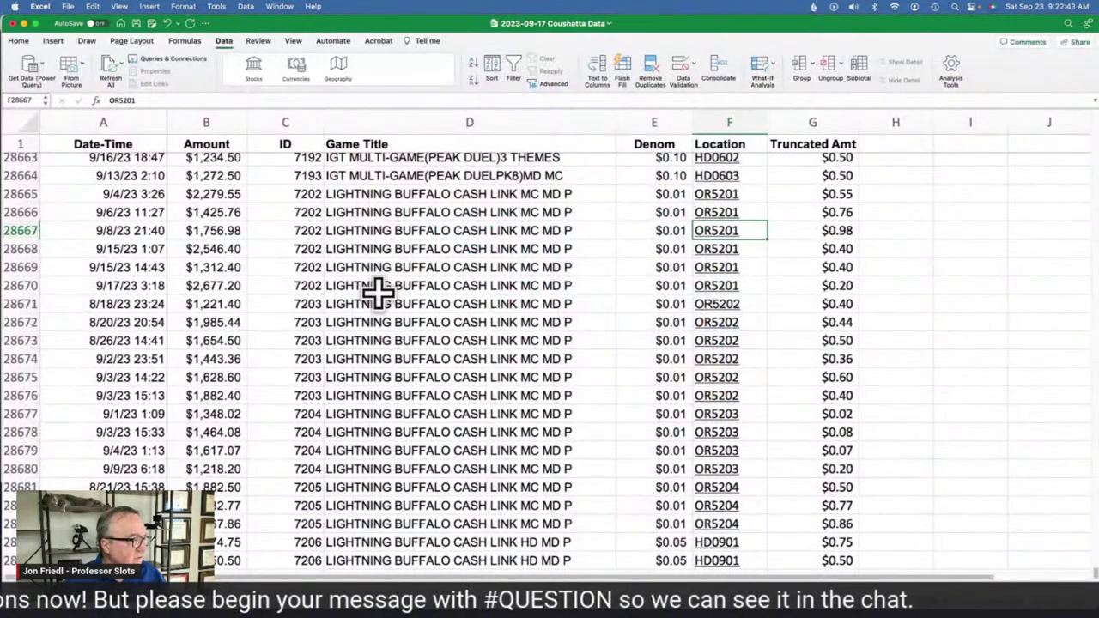
Examine the dates and amounts of consecutive jackpots on machine 7202, comparing rows 28666 and 28667, and rows 28668 and 28669.
{"action": "left_click", "coordinate": [202, 211]}
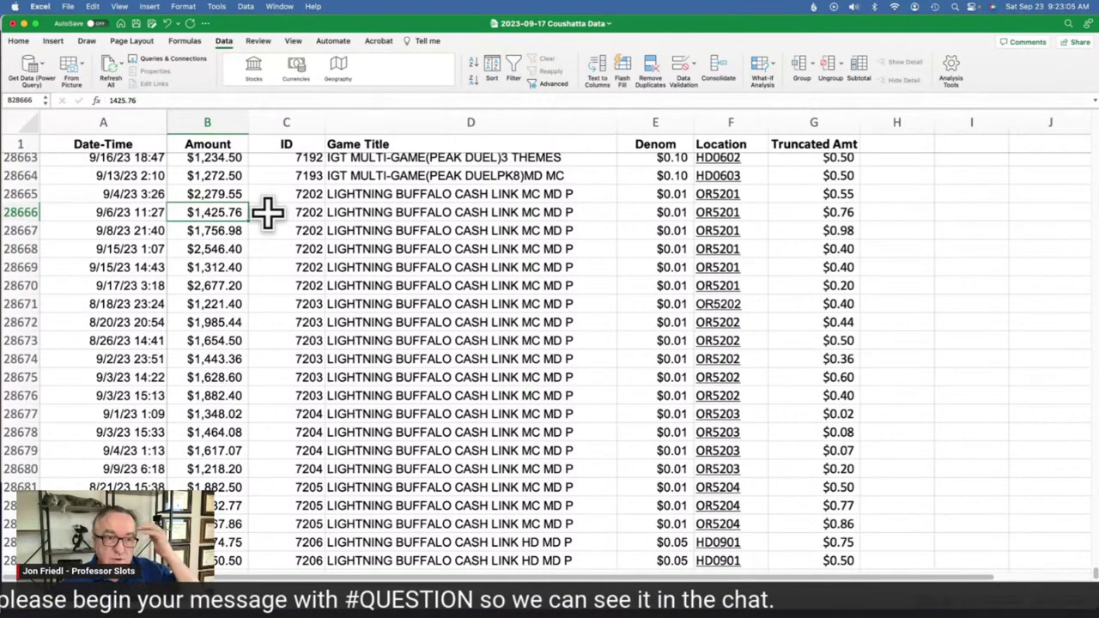
{"action": "left_click", "coordinate": [127, 230]}
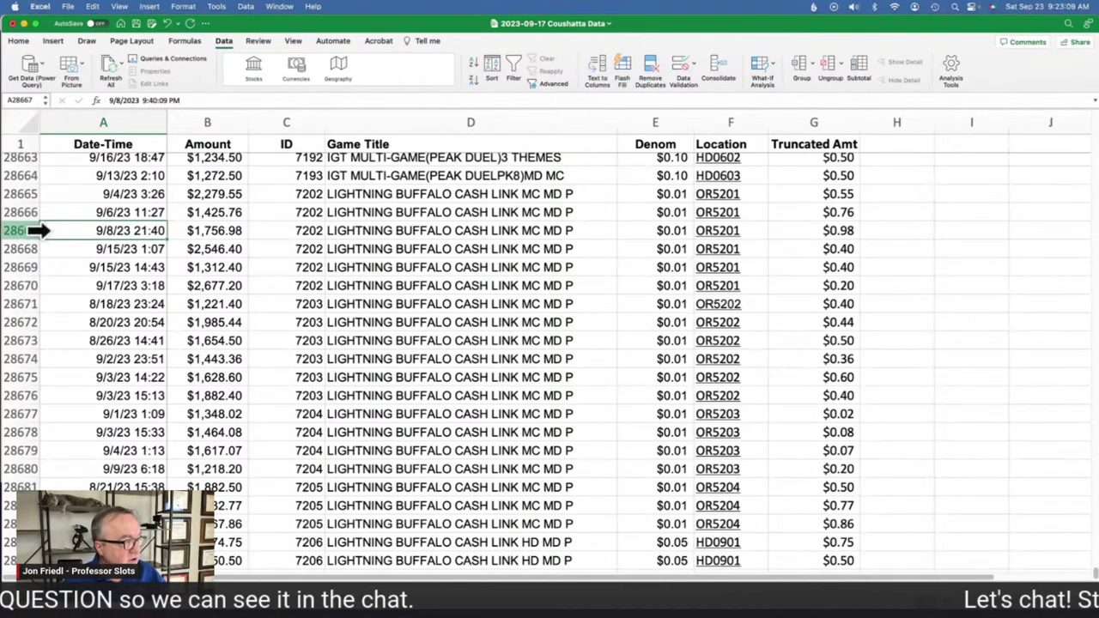
{"action": "left_click", "coordinate": [146, 213]}
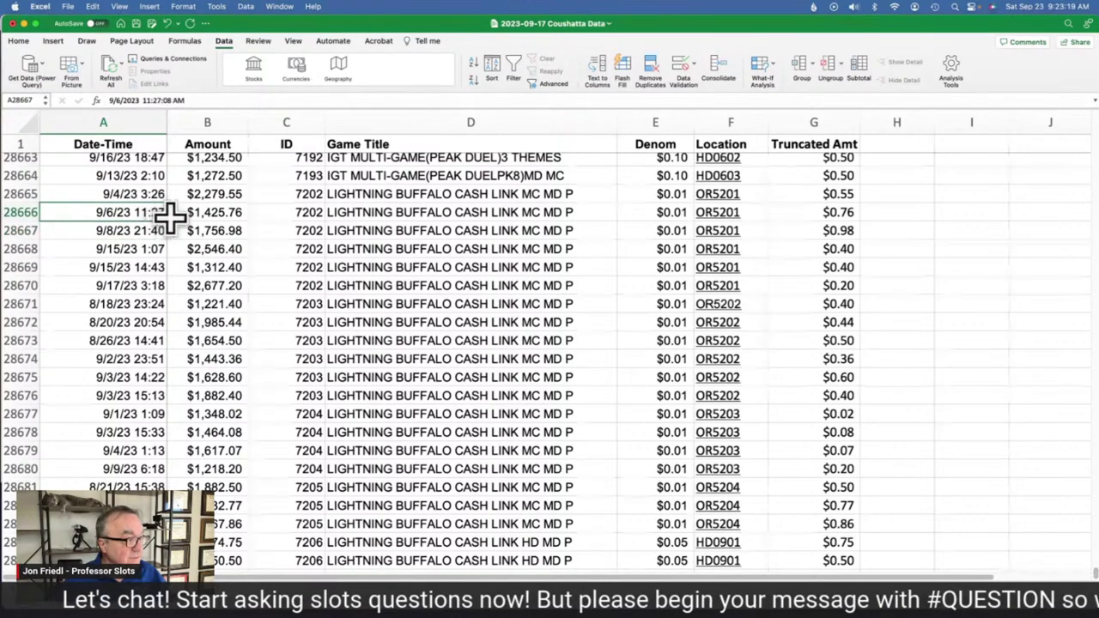
{"action": "left_click_drag", "start_coordinate": [170, 218], "coordinate": [202, 228]}
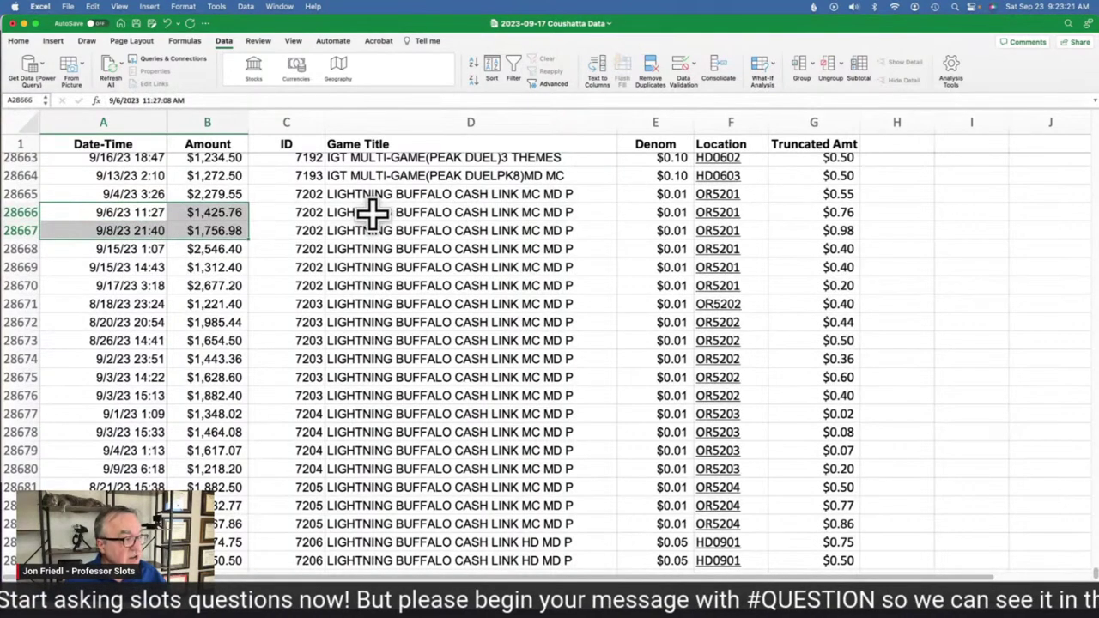
{"action": "left_click_drag", "start_coordinate": [309, 214], "coordinate": [311, 230]}
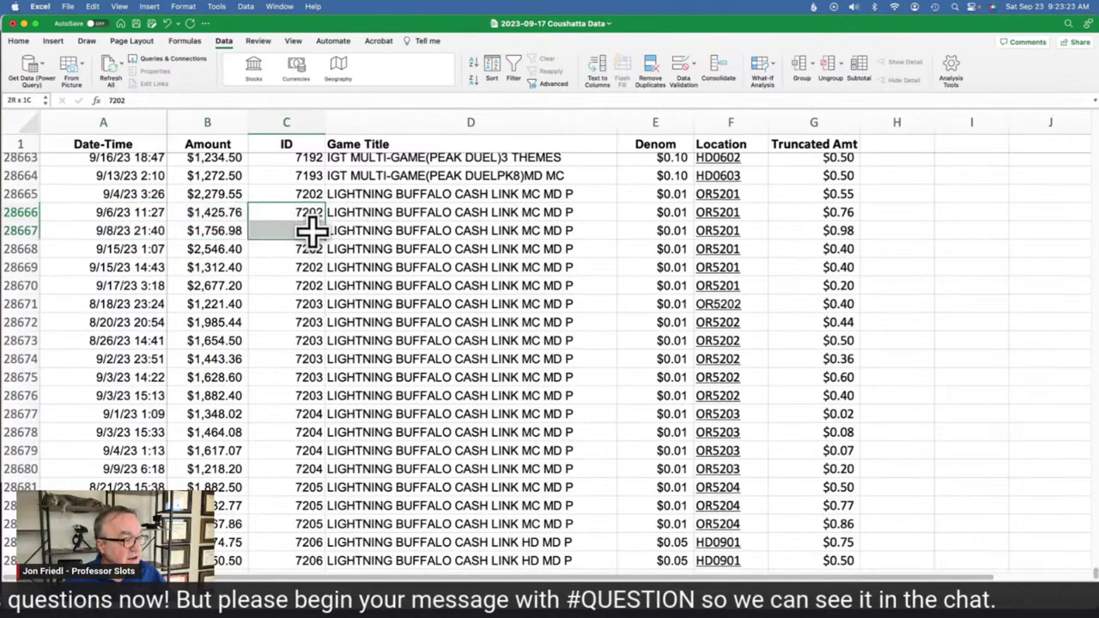
{"action": "left_click_drag", "start_coordinate": [152, 215], "coordinate": [188, 229]}
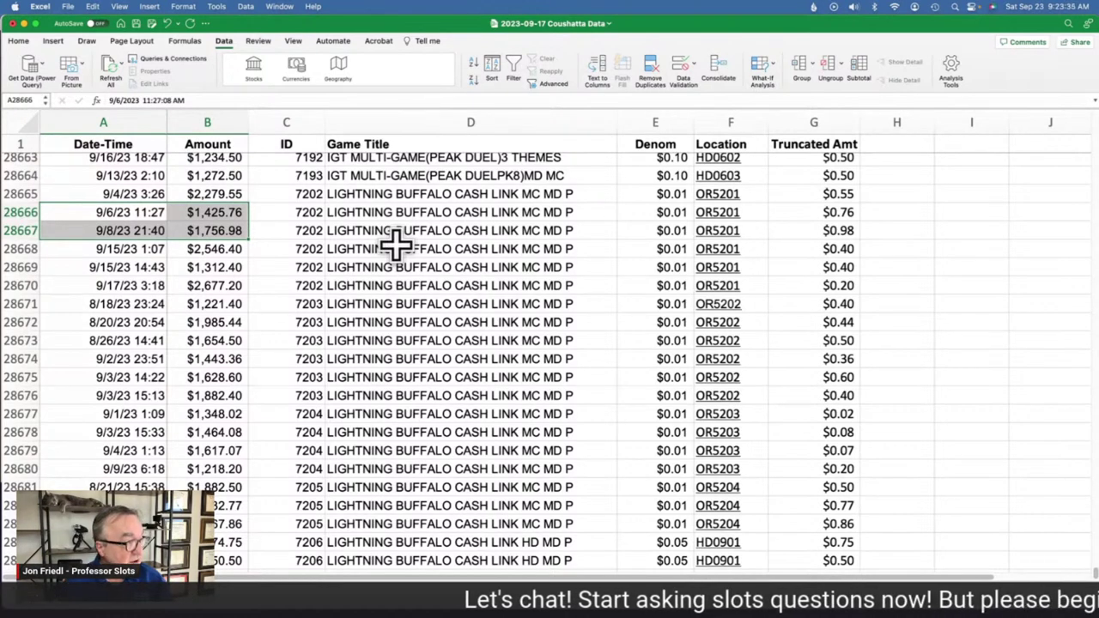
{"action": "left_click", "coordinate": [127, 187]}
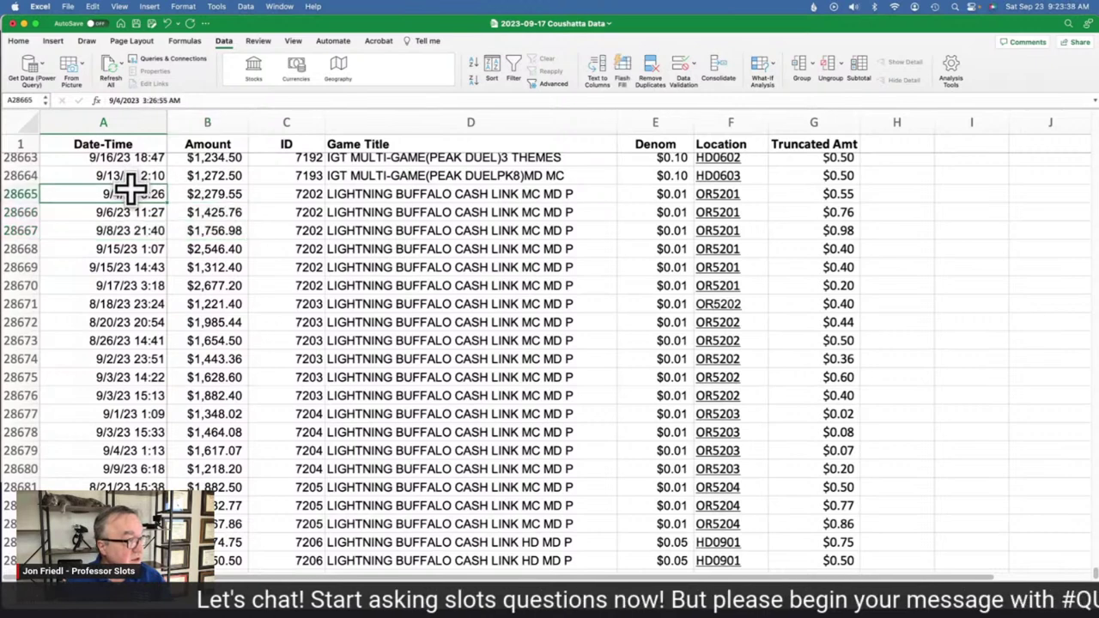
{"action": "left_click", "coordinate": [125, 250]}
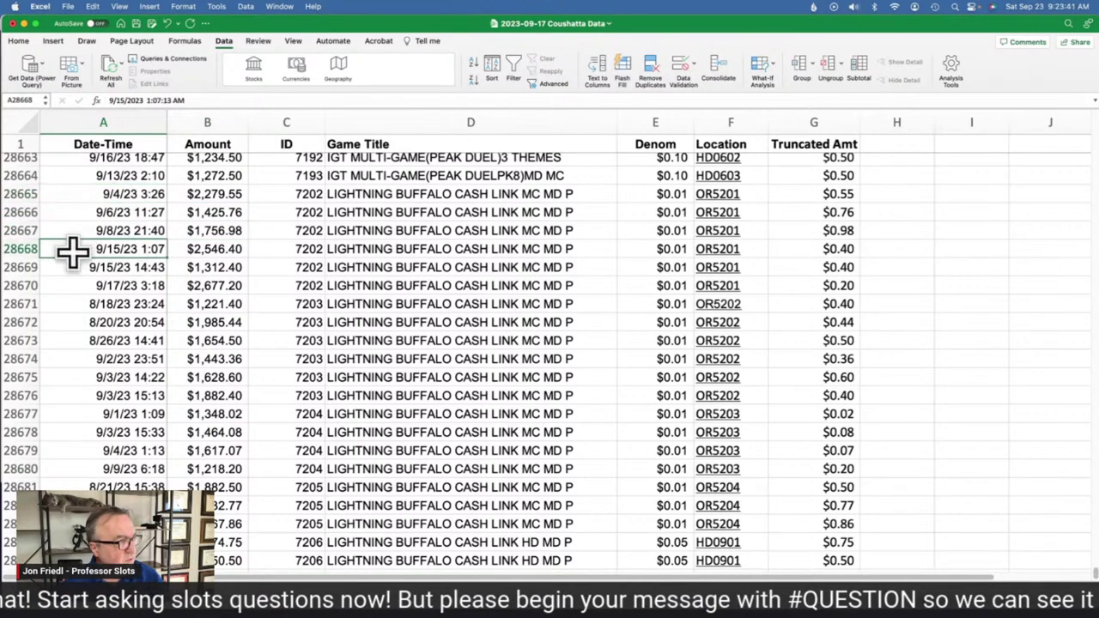
{"action": "left_click", "coordinate": [215, 249]}
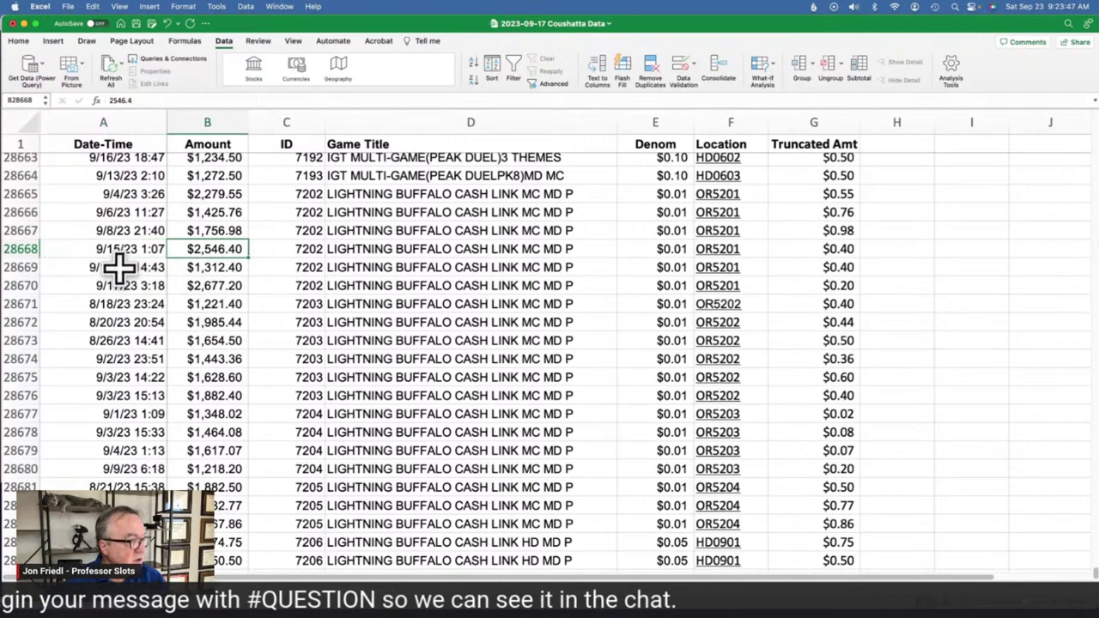
{"action": "left_click_drag", "start_coordinate": [124, 248], "coordinate": [184, 257]}
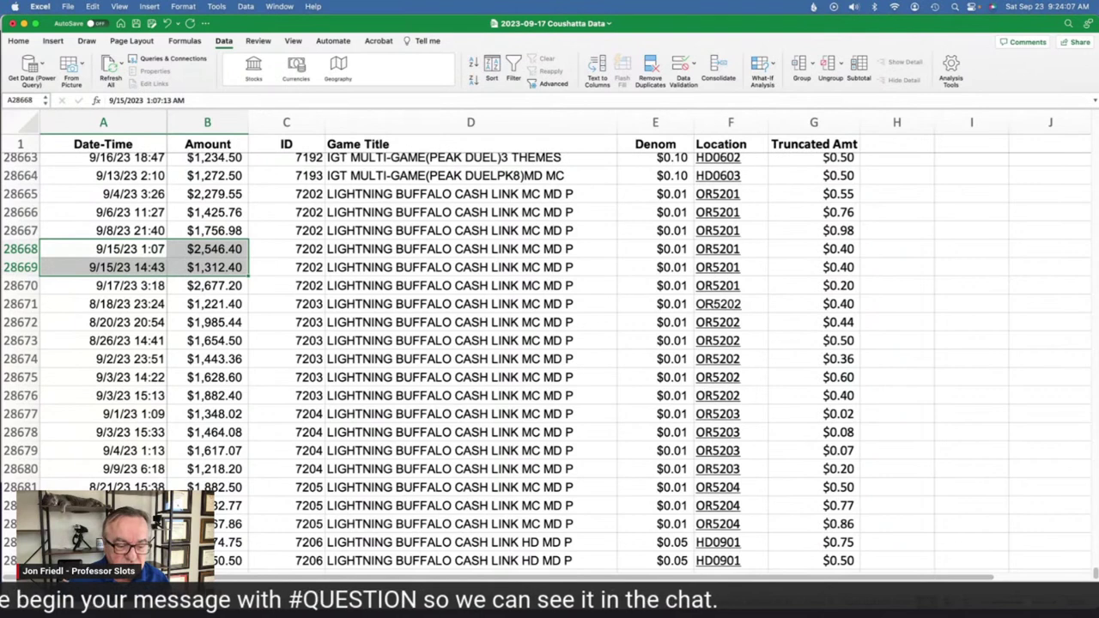
Leave the workbook and switch to Preview to view the Huff N. More Puff chart in HNMP.png.
{"action": "key", "text": "super+Tab"}
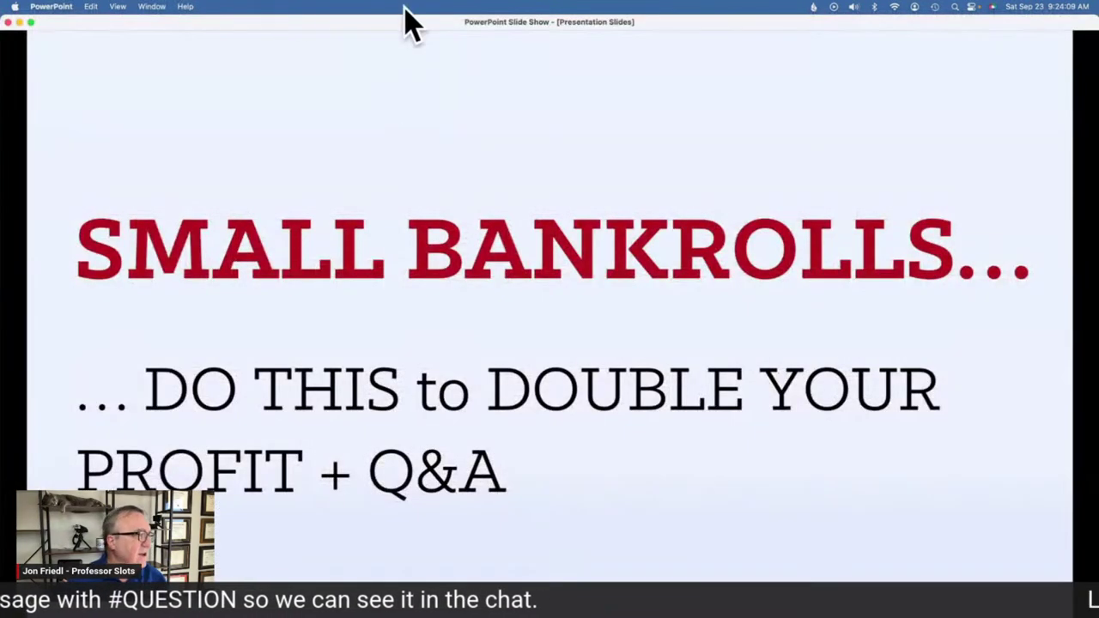
{"action": "left_click", "coordinate": [154, 8]}
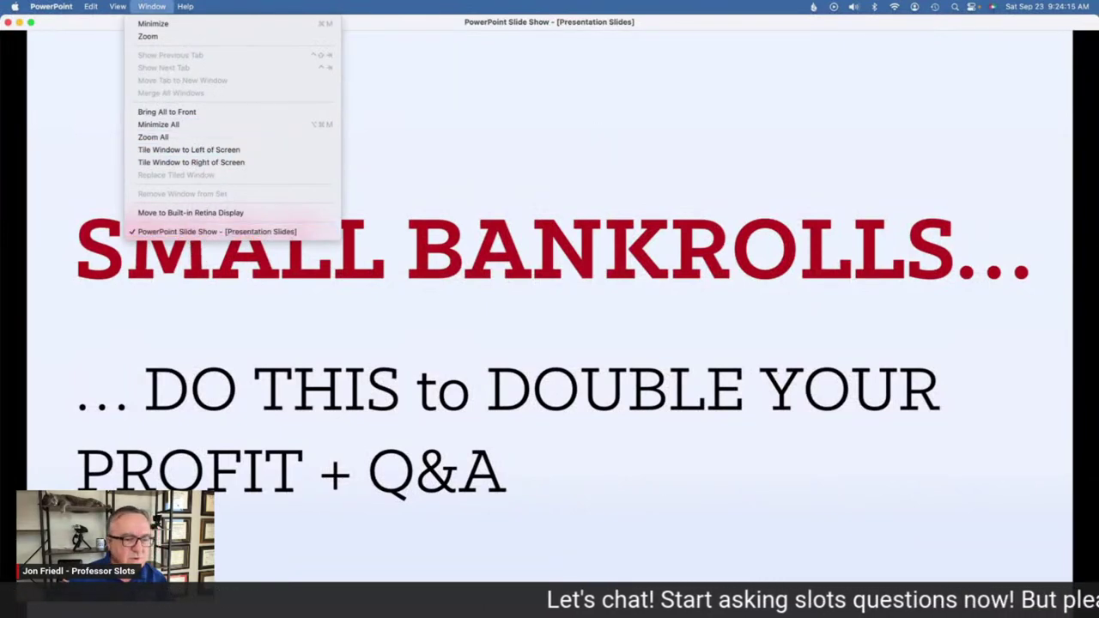
{"action": "key", "text": "Escape"}
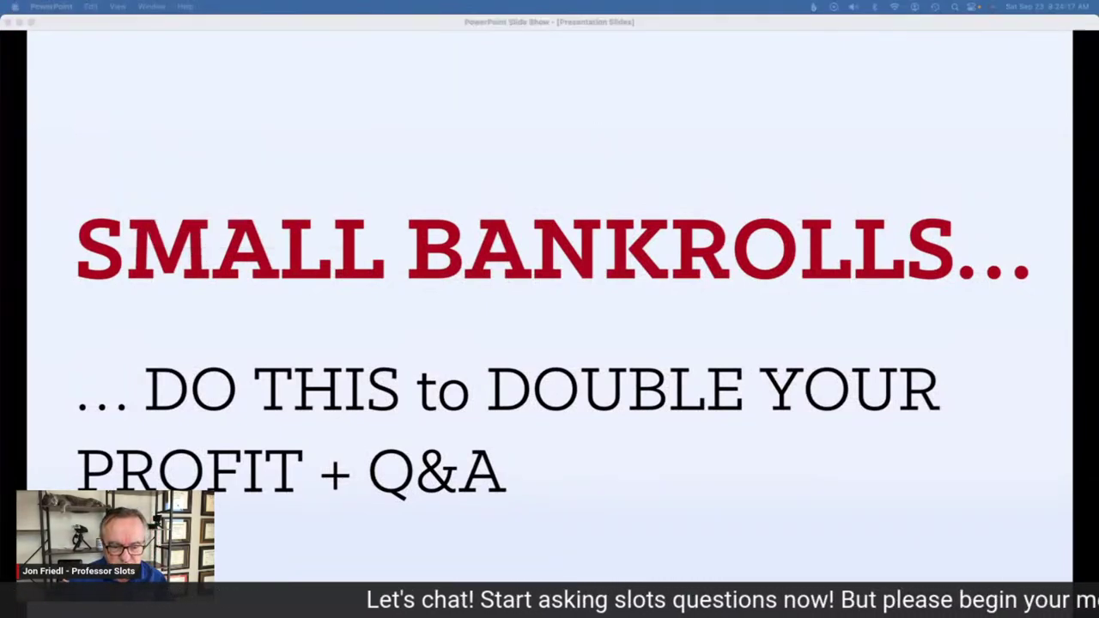
{"action": "key", "text": "super+Tab"}
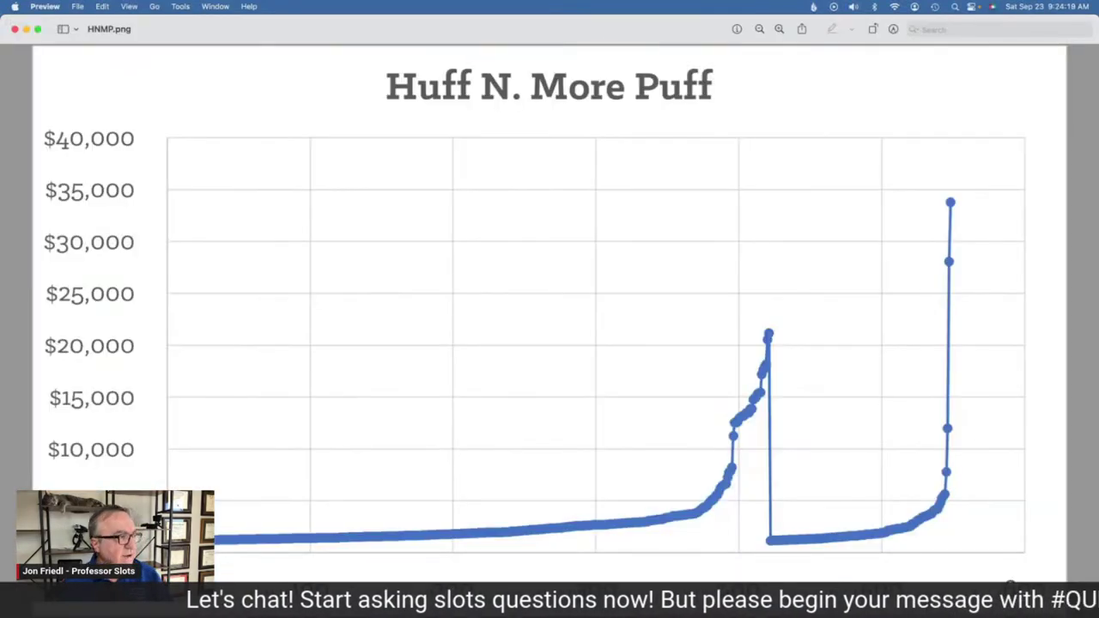